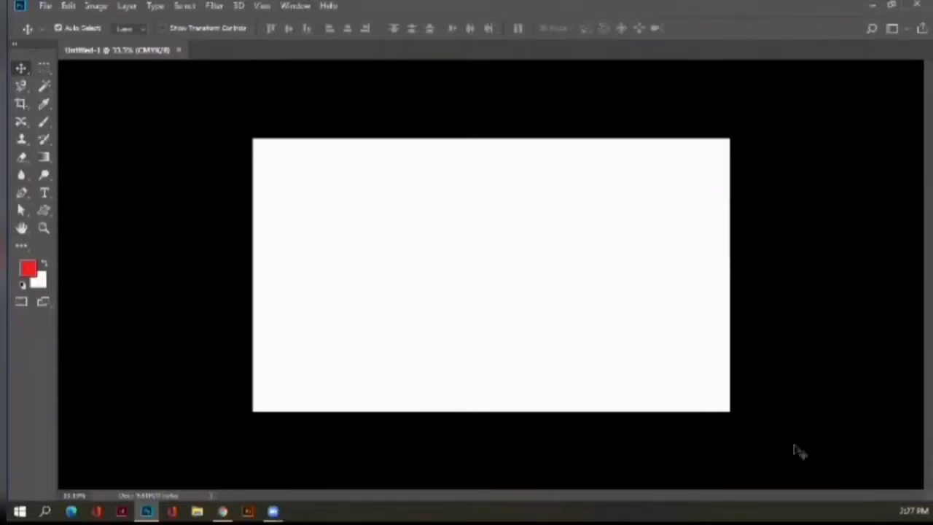
# Open the Window menu's panel list and close it without choosing anything
pyautogui.click(295, 6)
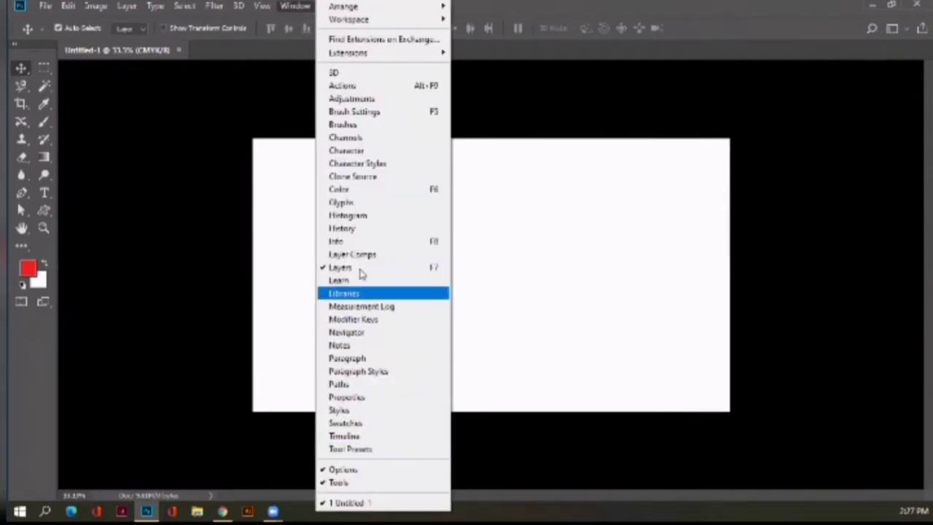
pyautogui.click(73, 271)
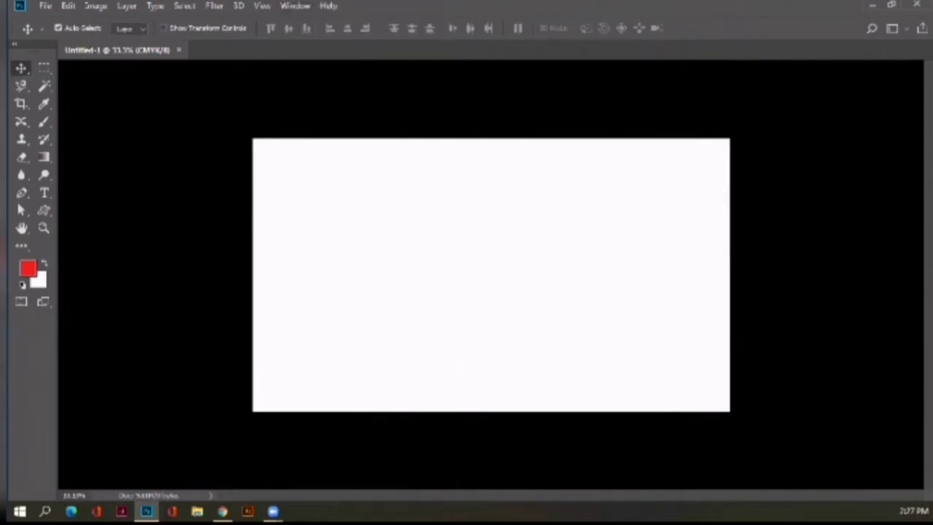
# Show the Layers panel with F7, place it at the top right, and make it taller
pyautogui.press('F7')
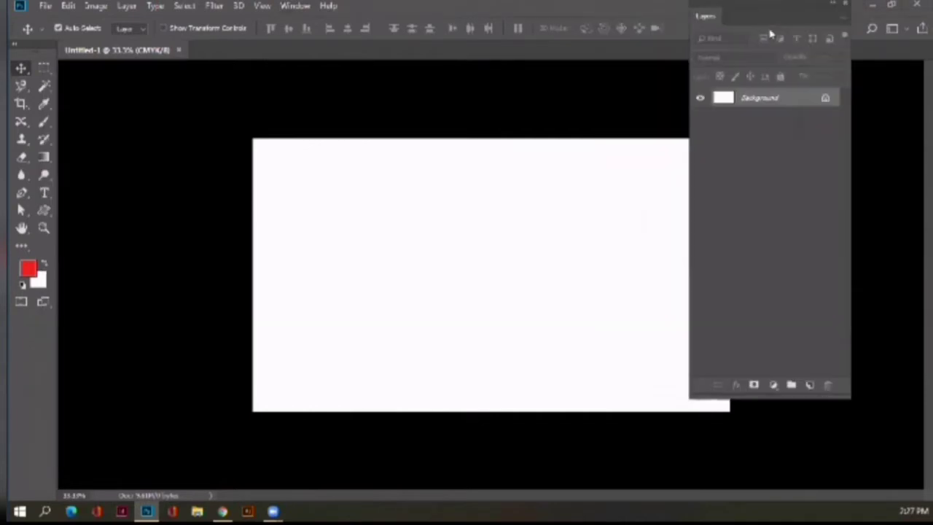
pyautogui.moveTo(746, 7); pyautogui.dragTo(781, 65)
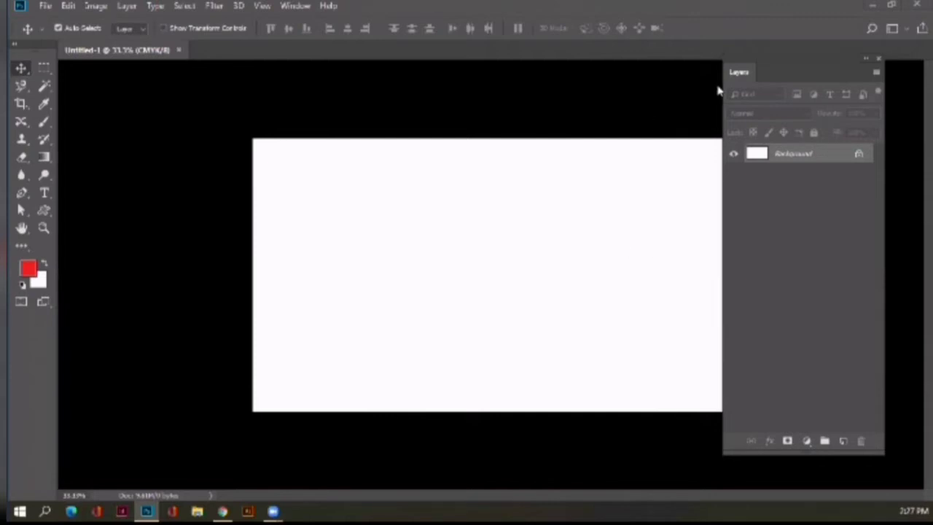
pyautogui.moveTo(753, 69)
pyautogui.mouseDown()
pyautogui.moveTo(795, 80)
pyautogui.moveTo(777, 89)
pyautogui.moveTo(652, 54)
pyautogui.mouseUp()
pyautogui.moveTo(789, 447); pyautogui.dragTo(771, 167)
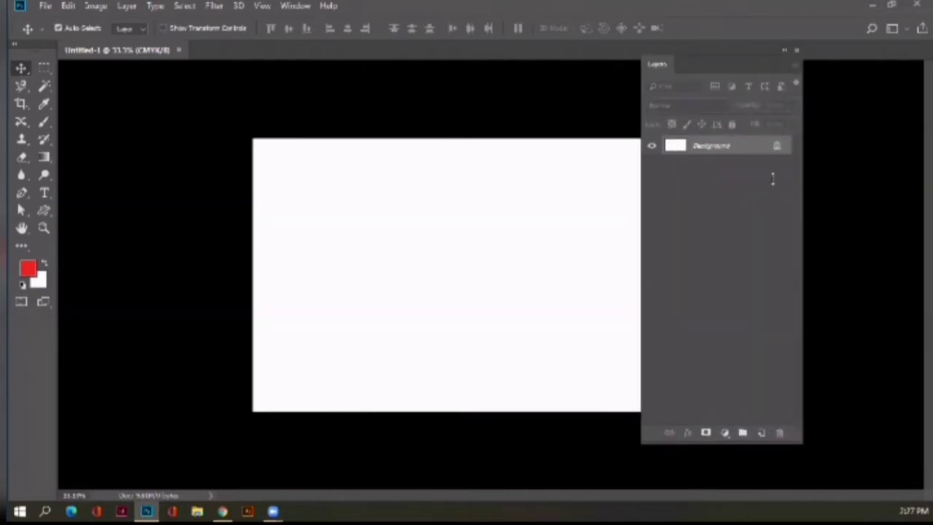
pyautogui.moveTo(710, 52); pyautogui.dragTo(436, 236)
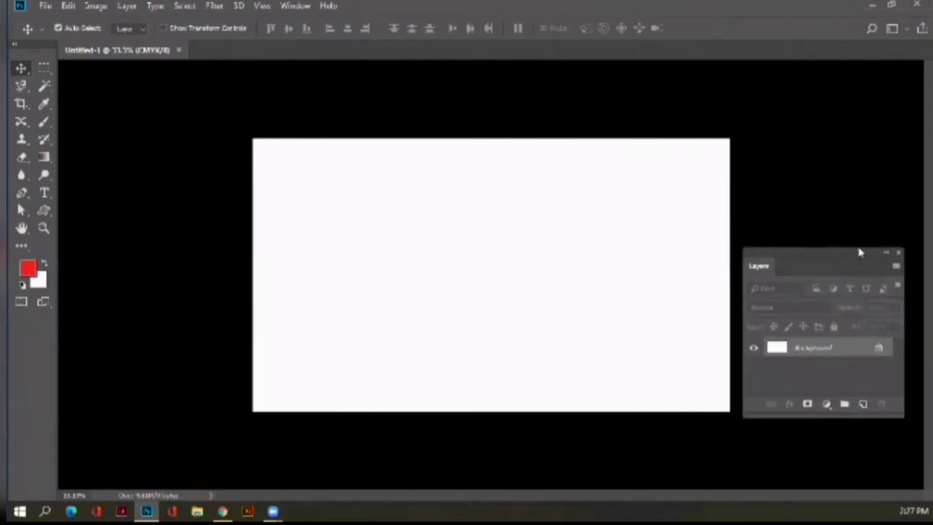
pyautogui.moveTo(778, 255)
pyautogui.mouseDown()
pyautogui.moveTo(868, 250)
pyautogui.moveTo(553, 261)
pyautogui.moveTo(761, 152)
pyautogui.moveTo(811, 92)
pyautogui.moveTo(801, 104)
pyautogui.mouseUp()
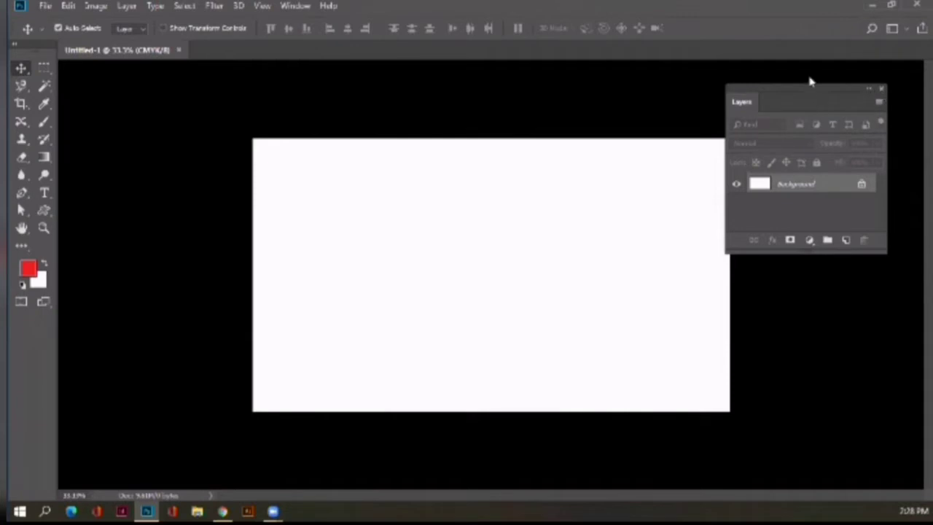
pyautogui.moveTo(790, 90); pyautogui.dragTo(810, 77)
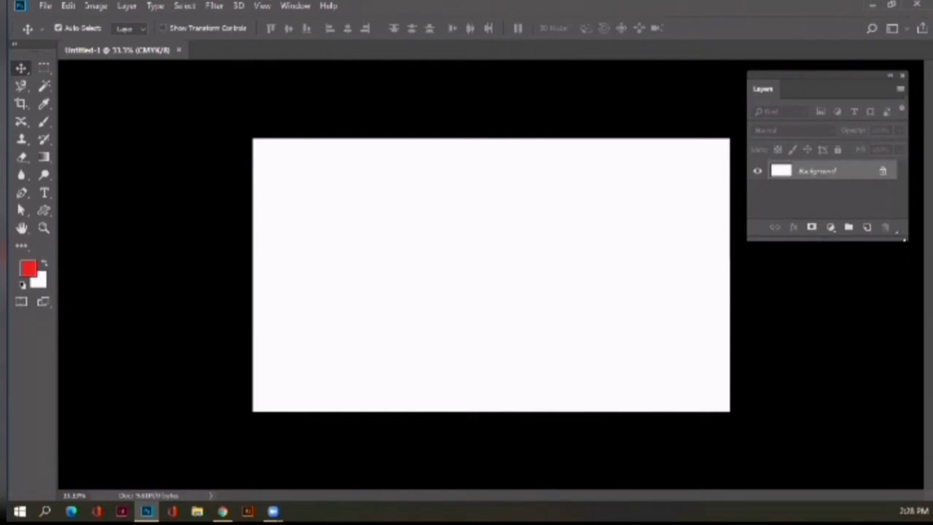
pyautogui.moveTo(904, 239); pyautogui.dragTo(870, 473)
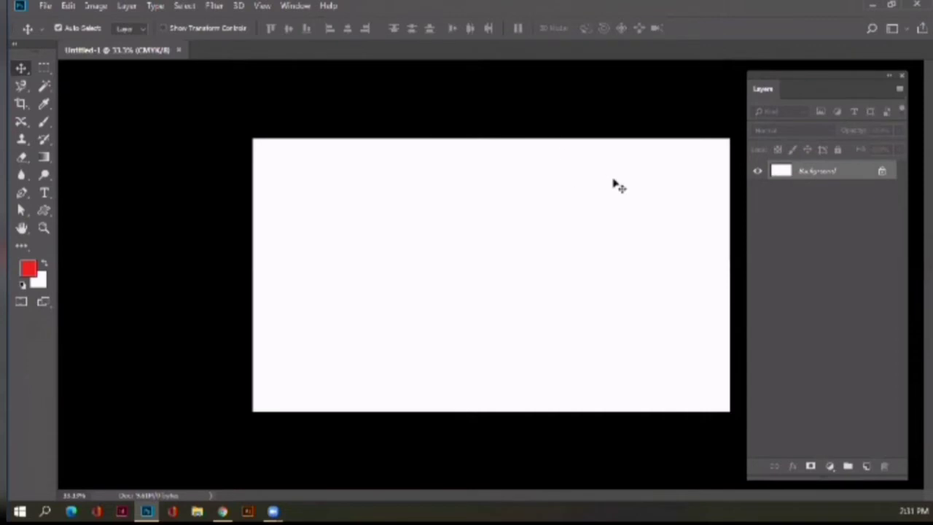
# Drag on the canvas with the Move tool to try moving the locked Background layer
pyautogui.moveTo(418, 292); pyautogui.dragTo(413, 292)
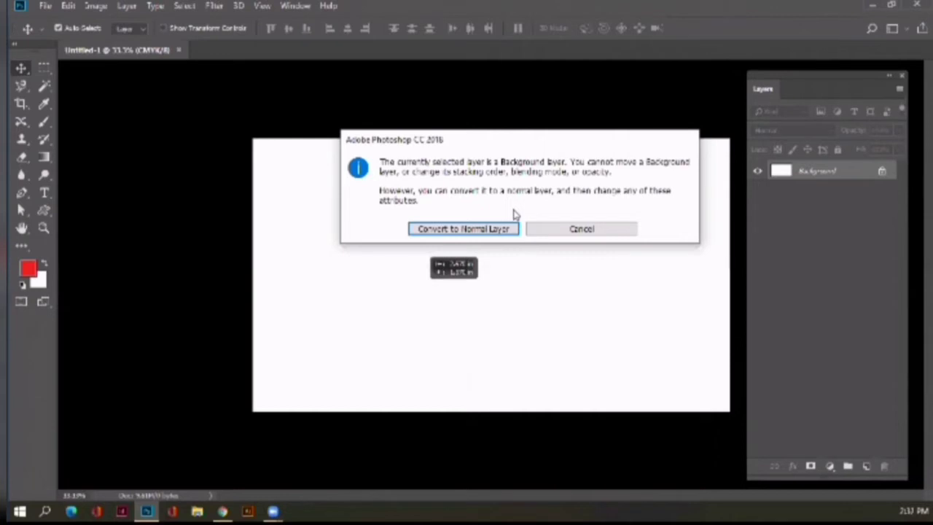
# Cancel the conversion notice, then hide and reshow the Background layer
pyautogui.click(562, 231)
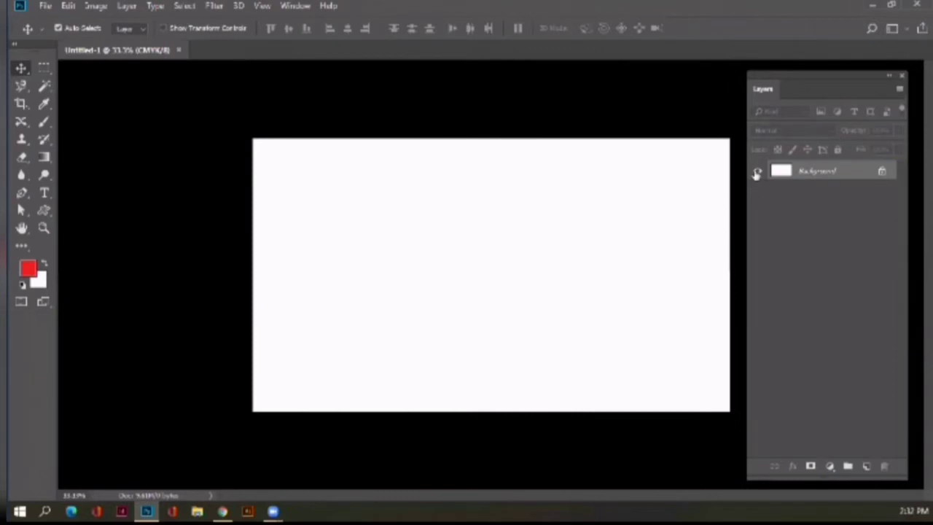
pyautogui.click(758, 172)
pyautogui.click(757, 172)
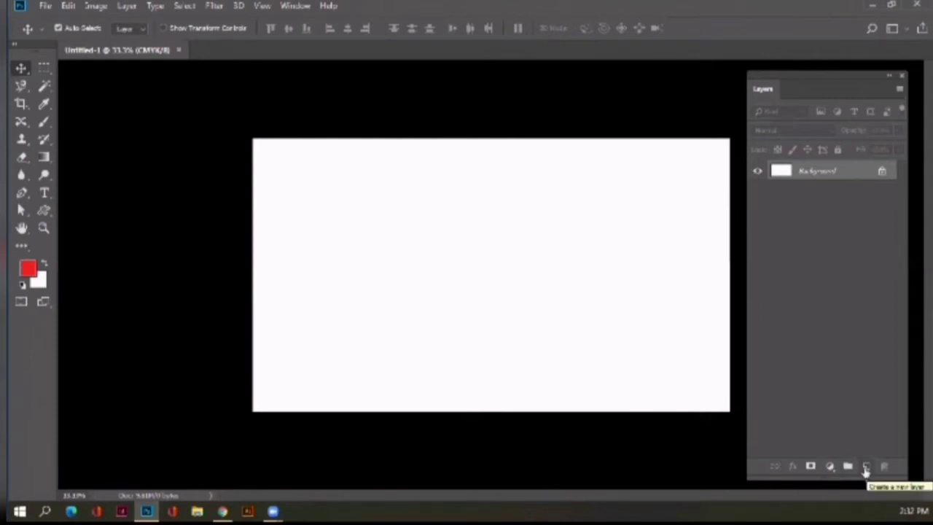
# Add a new Layer 1 and toggle Background visibility to reveal its transparency
pyautogui.click(865, 467)
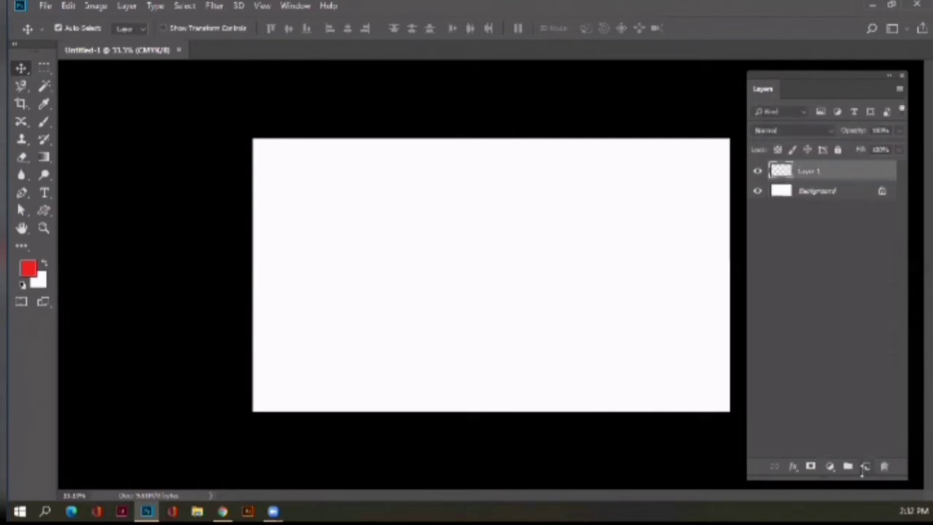
pyautogui.click(757, 191)
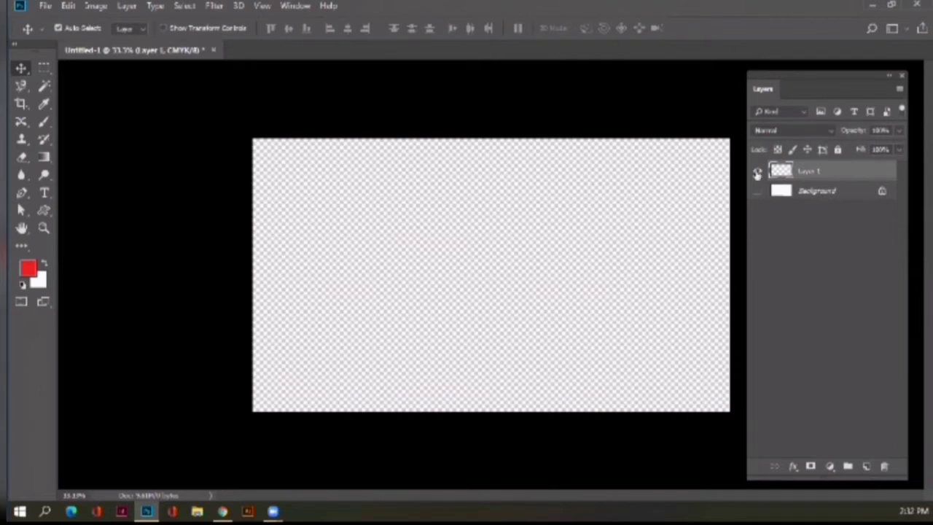
pyautogui.click(758, 190)
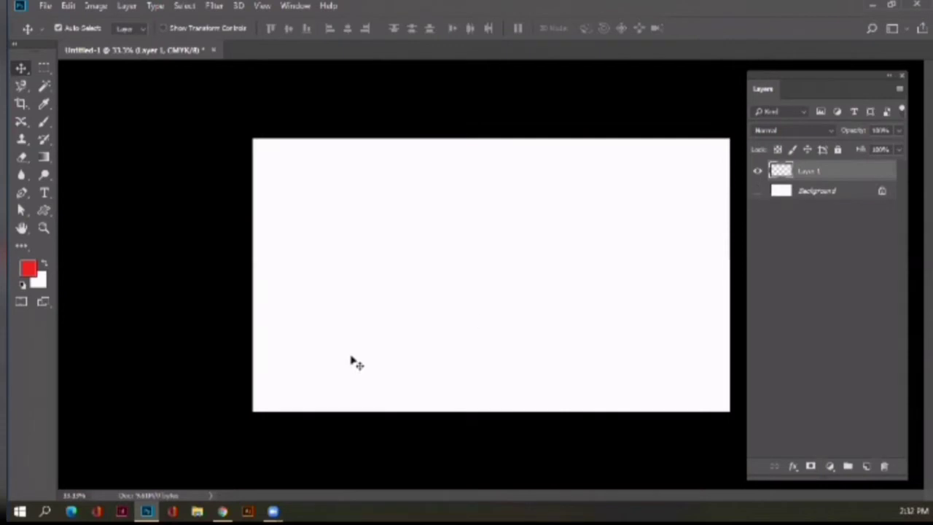
pyautogui.hotkey('ctrl', 'z')
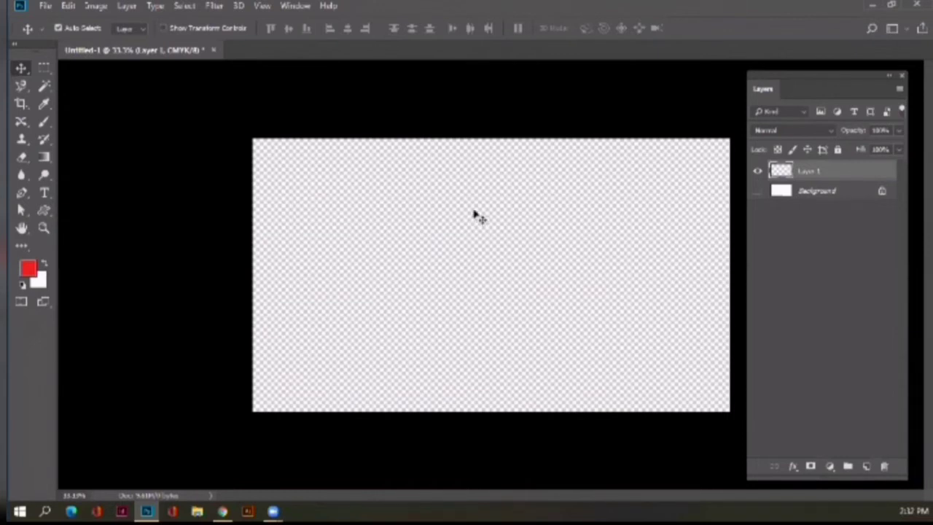
pyautogui.click(757, 190)
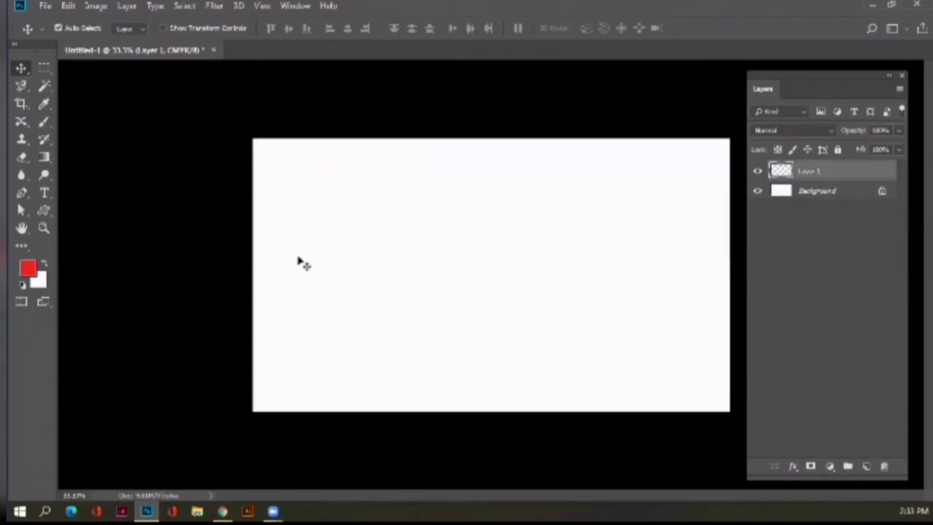
# Switch the active layer between Background and Layer 1, ending on Layer 1
pyautogui.click(813, 194)
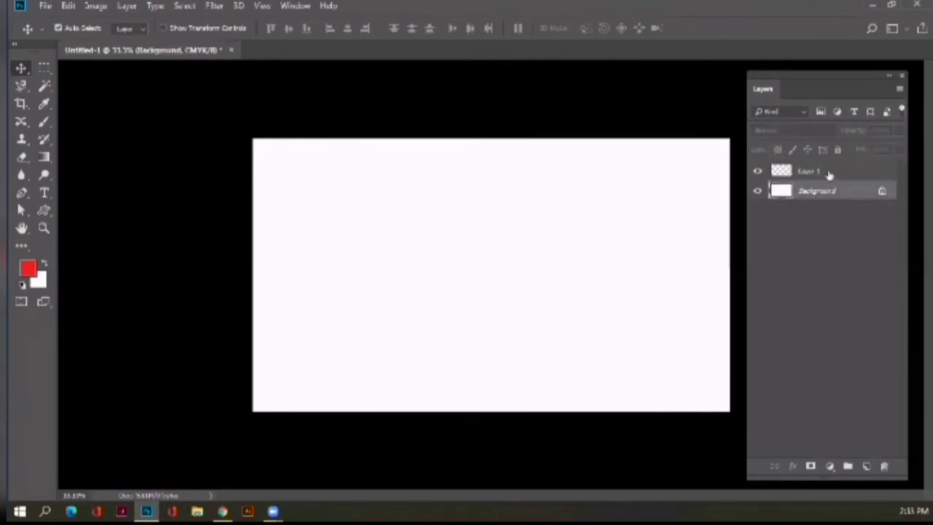
pyautogui.click(829, 172)
pyautogui.click(827, 192)
pyautogui.click(830, 172)
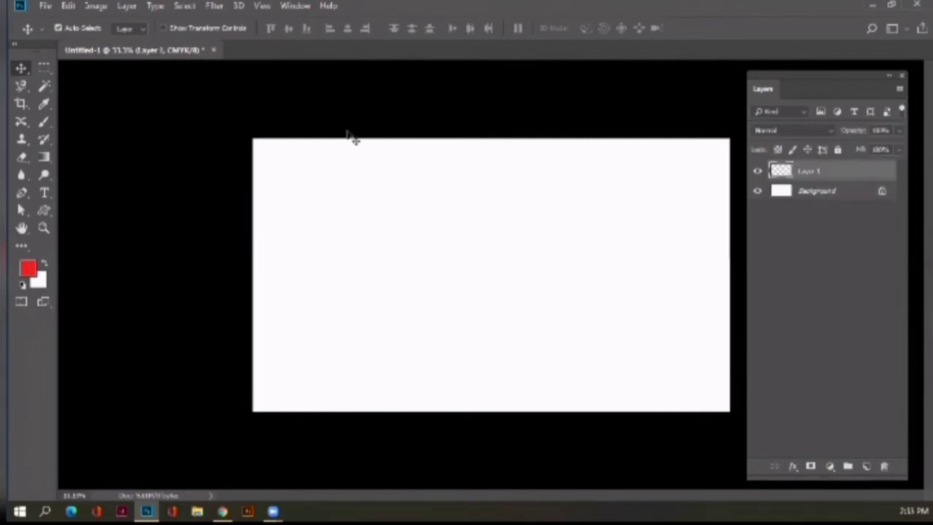
# Fill a rectangular selection in the canvas centre with red on Layer 1, then deselect
pyautogui.click(44, 68)
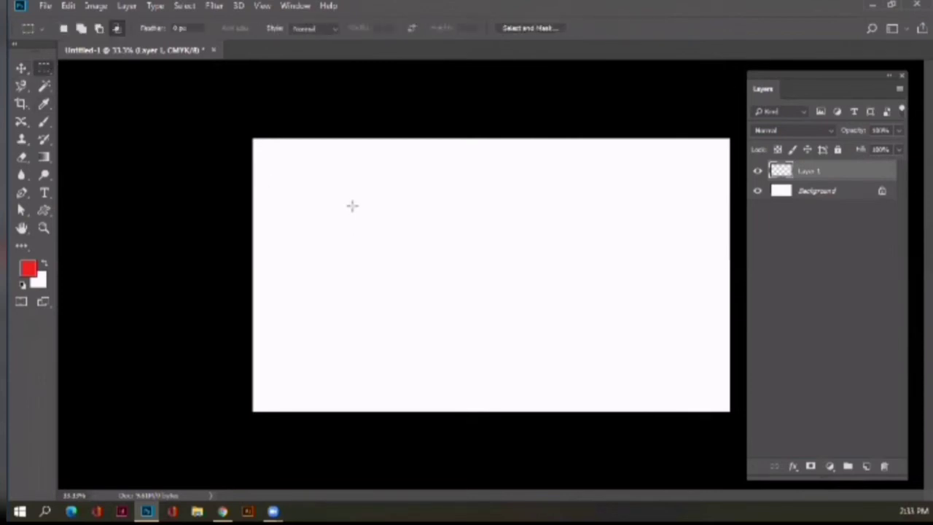
pyautogui.moveTo(353, 209)
pyautogui.mouseDown()
pyautogui.moveTo(516, 280)
pyautogui.moveTo(583, 343)
pyautogui.mouseUp()
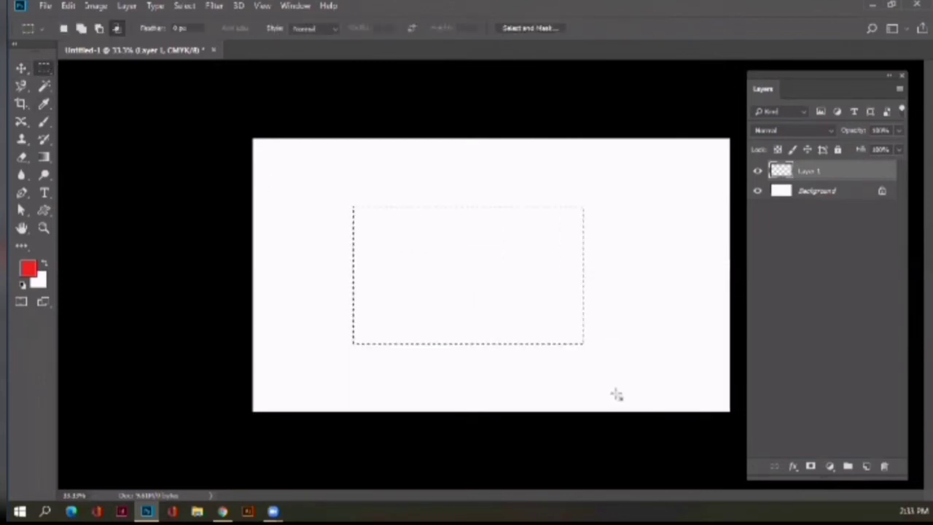
pyautogui.hotkey('alt', 'BackSpace')
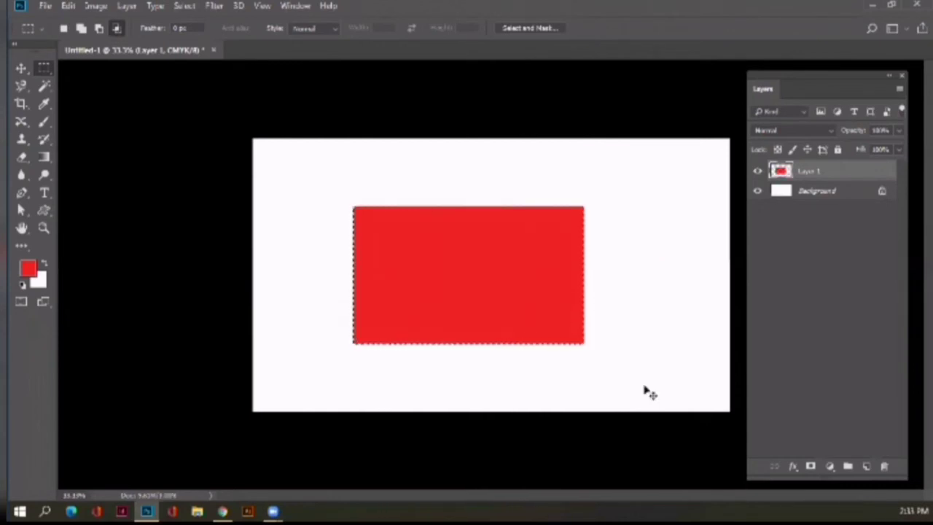
pyautogui.click(642, 388)
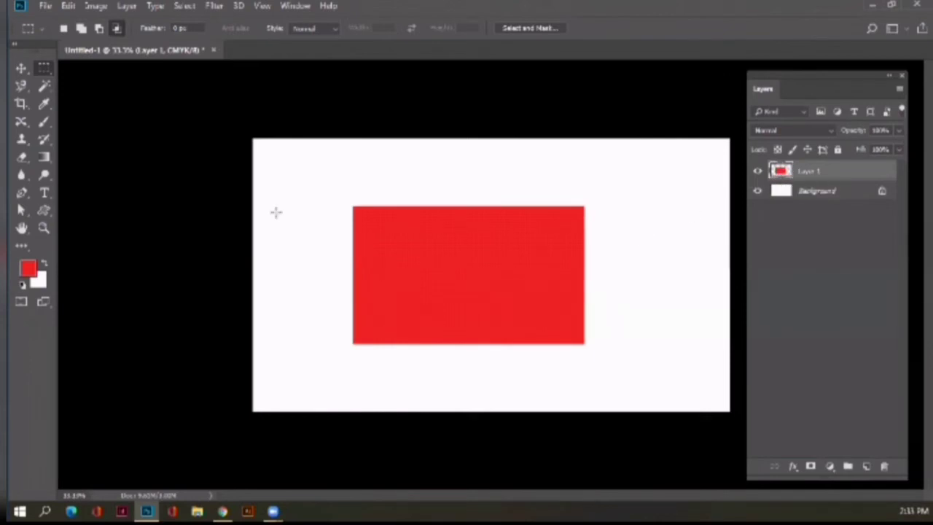
# Move the red rectangle toward the upper left and add an empty Layer 2
pyautogui.click(22, 69)
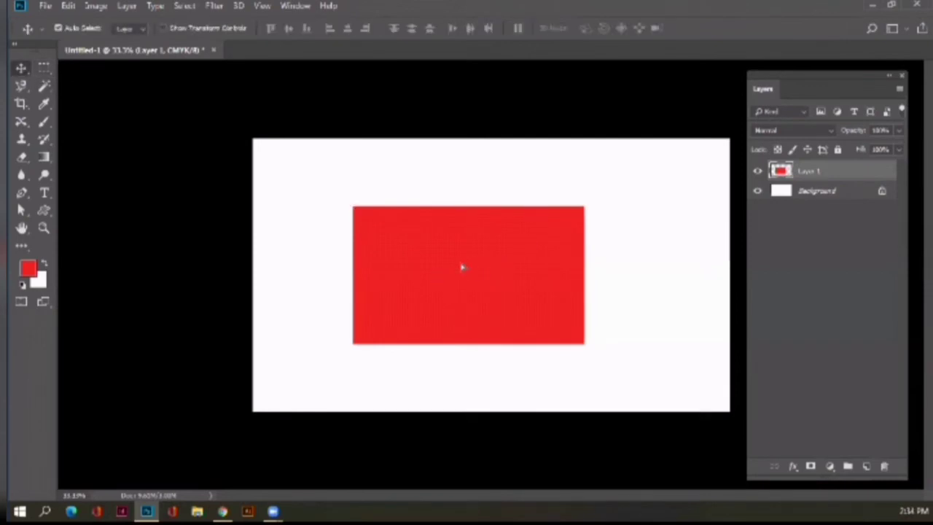
pyautogui.moveTo(500, 264)
pyautogui.mouseDown()
pyautogui.moveTo(431, 266)
pyautogui.moveTo(412, 225)
pyautogui.mouseUp()
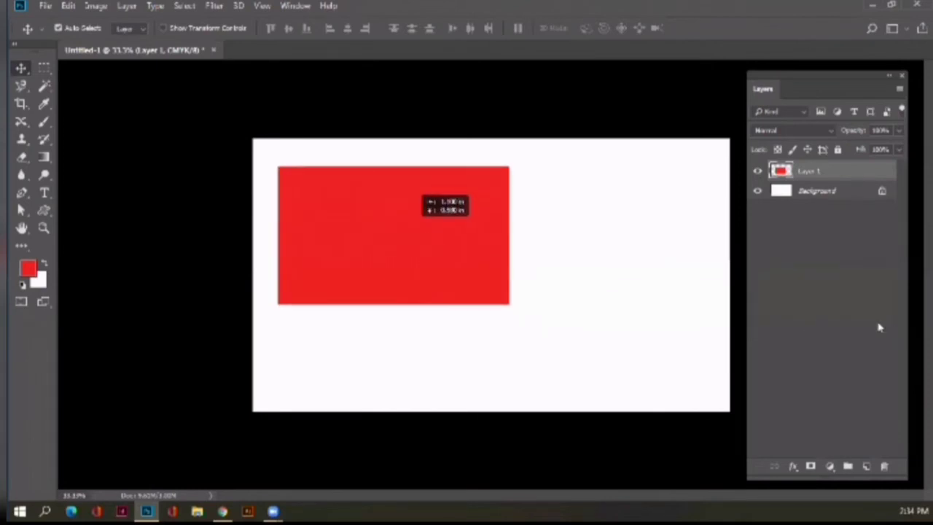
pyautogui.click(866, 466)
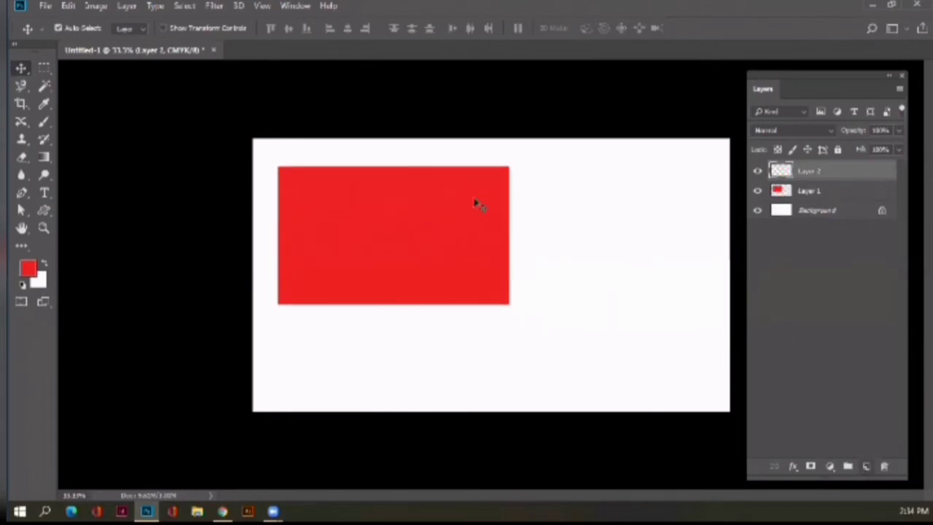
pyautogui.click(44, 68)
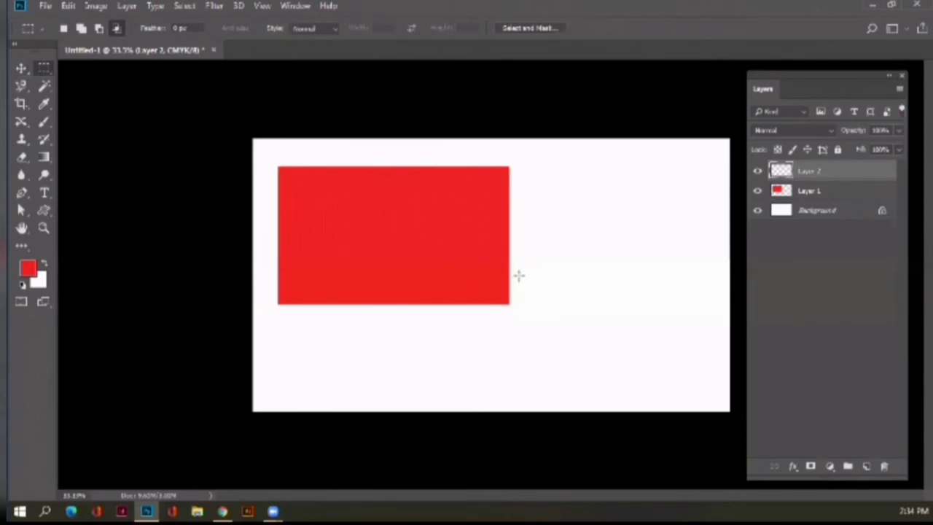
# Fill a second red rectangle on Layer 2, right of the first, and deselect
pyautogui.moveTo(533, 259); pyautogui.dragTo(679, 371)
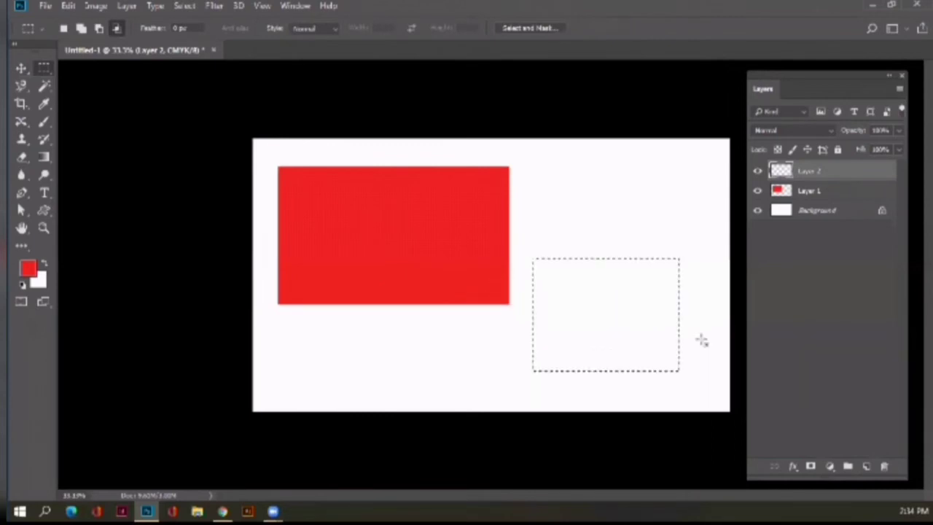
pyautogui.hotkey('alt', 'BackSpace')
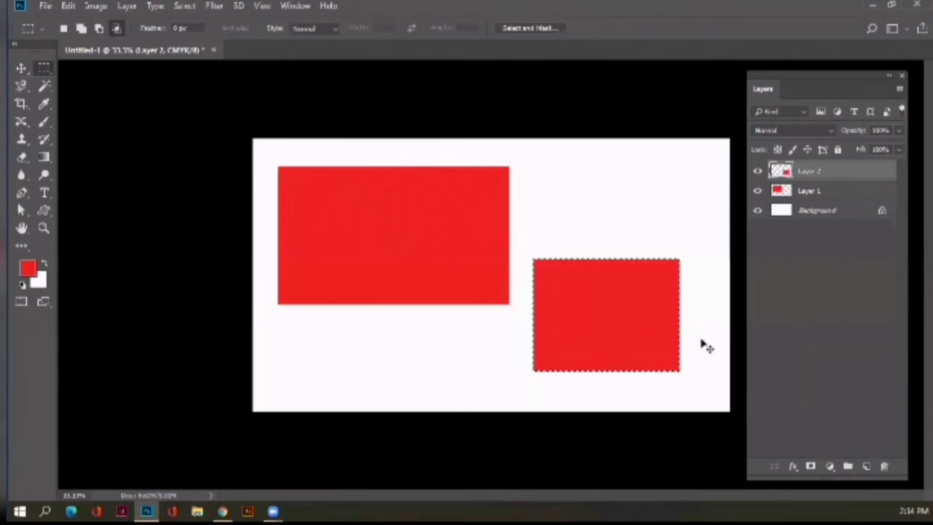
pyautogui.hotkey('ctrl', 'd')
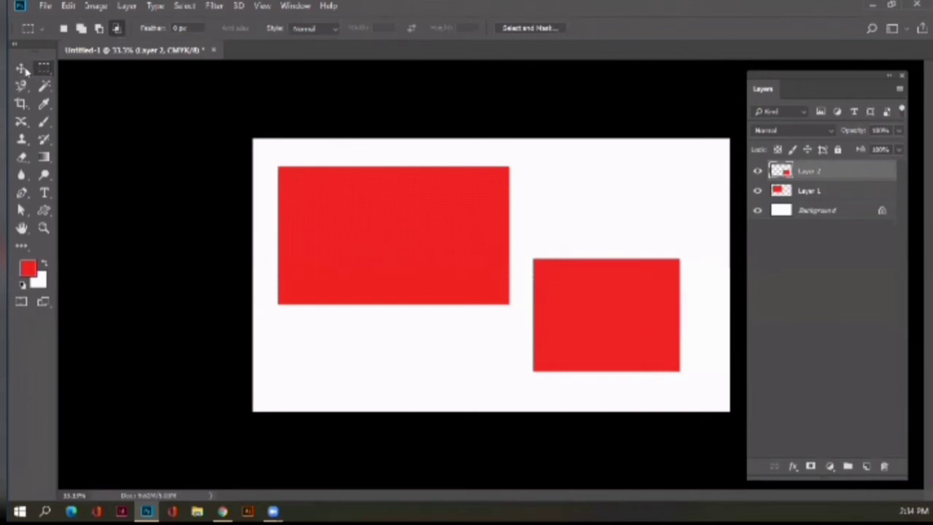
# Reposition the second red rectangle independently, then delete Layer 2
pyautogui.press('v')
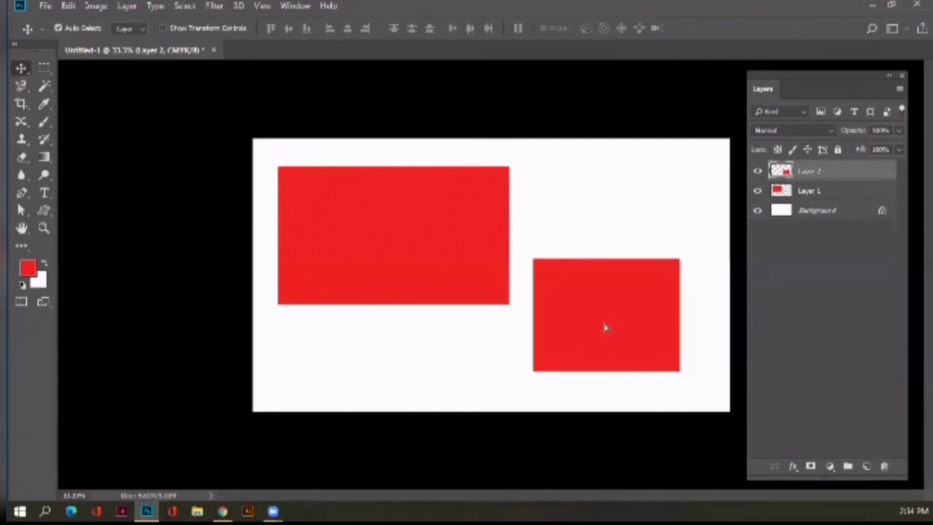
pyautogui.moveTo(604, 327)
pyautogui.mouseDown()
pyautogui.moveTo(634, 348)
pyautogui.moveTo(452, 309)
pyautogui.moveTo(450, 321)
pyautogui.mouseUp()
pyautogui.moveTo(525, 335); pyautogui.dragTo(612, 315)
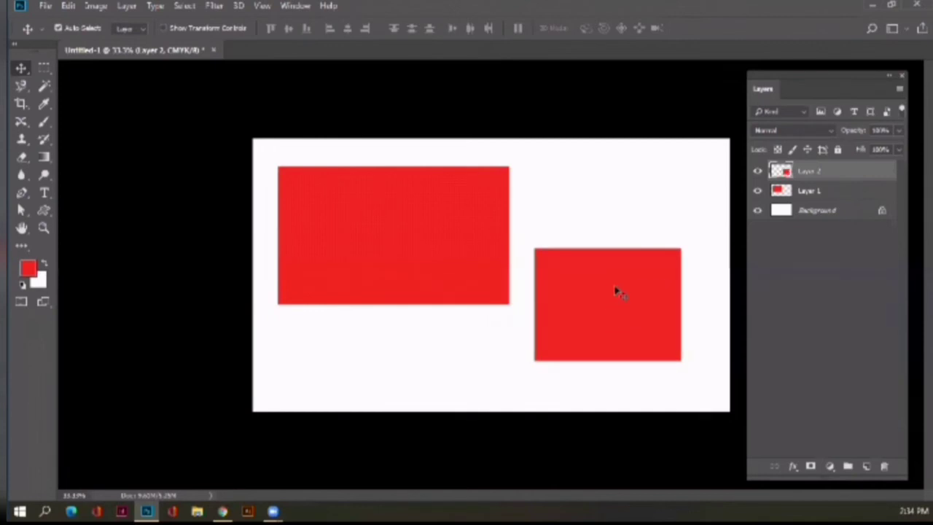
pyautogui.press('Delete')
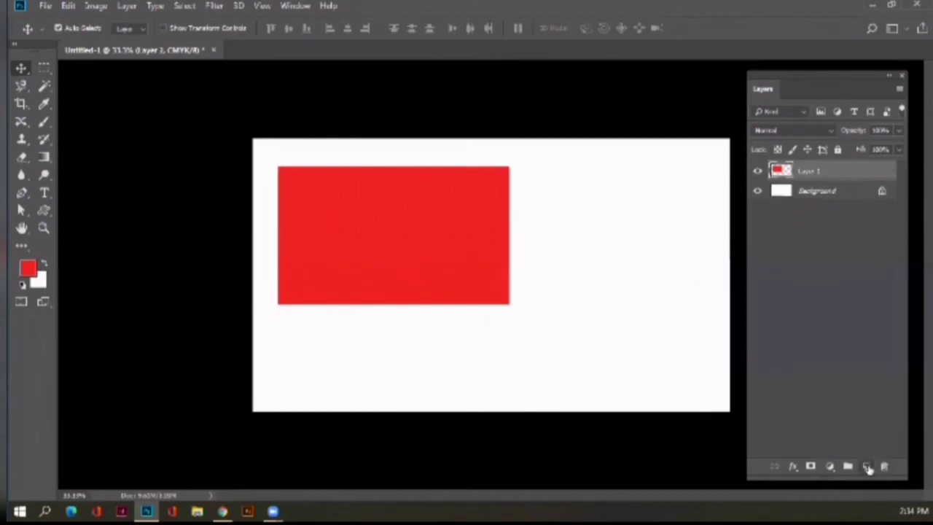
# Add a new Layer 2 and set the foreground colour to green
pyautogui.click(867, 467)
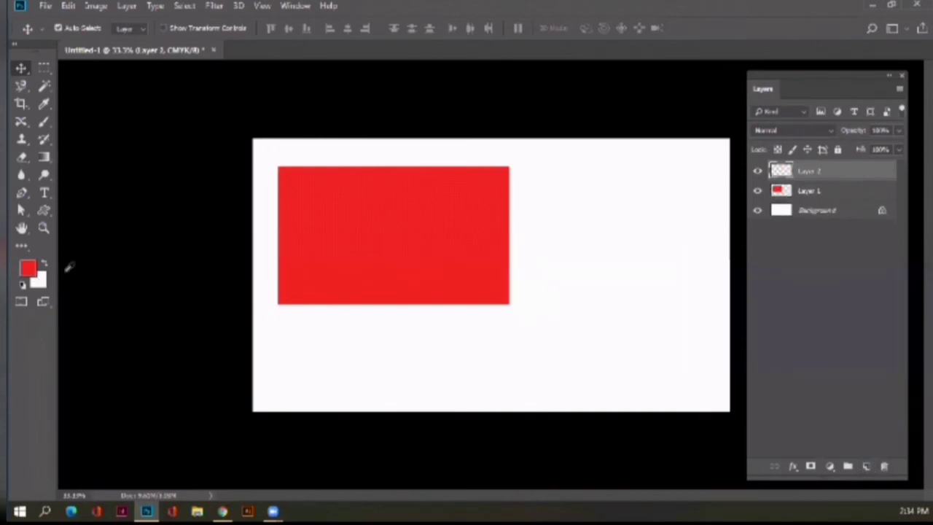
pyautogui.press('i')
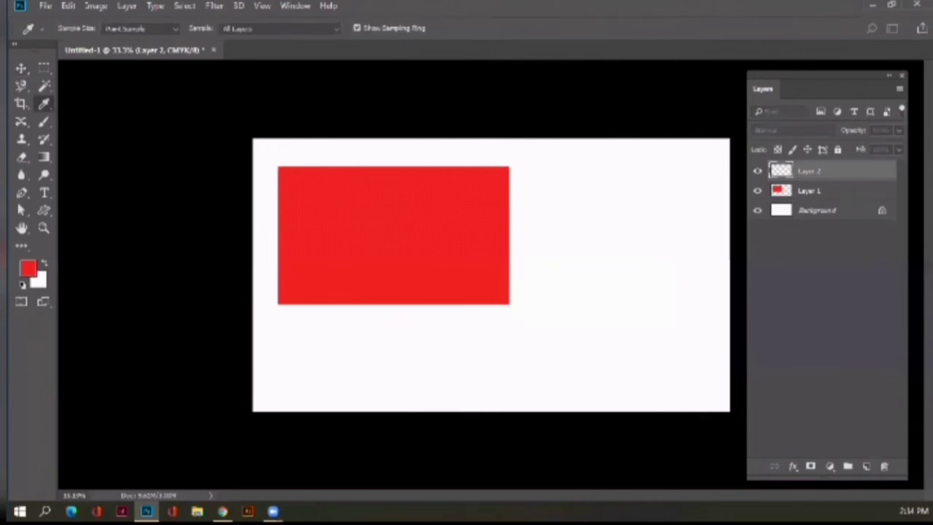
pyautogui.click(28, 269)
pyautogui.click(302, 164)
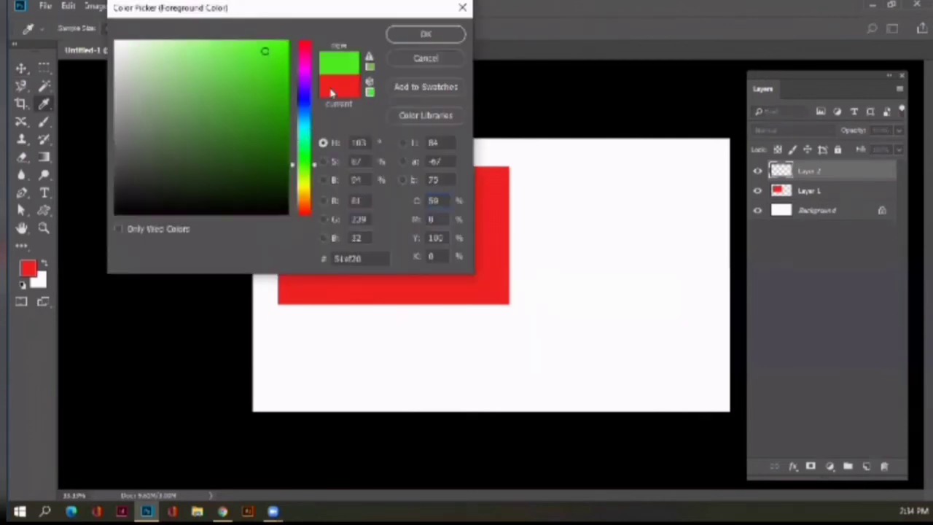
pyautogui.click(425, 34)
pyautogui.press('v')
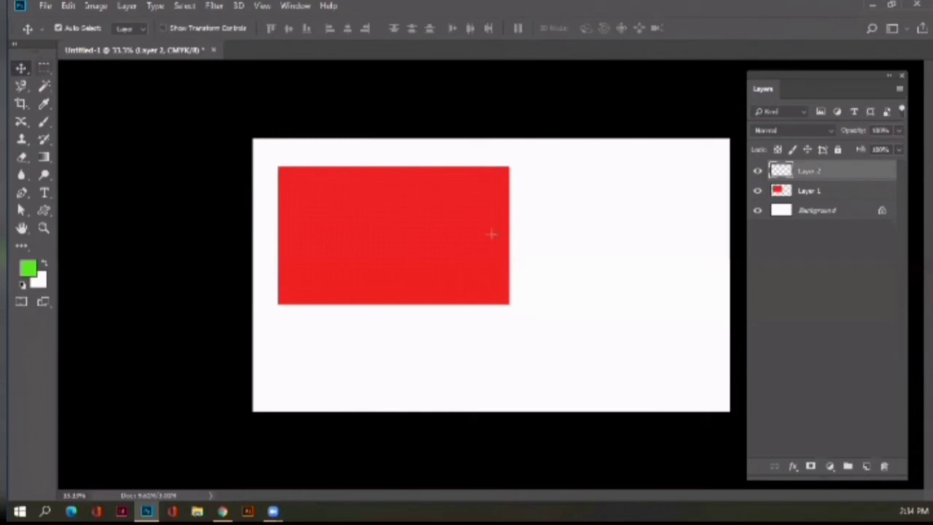
# Fill a green rectangle overlapping the red rectangle's lower-right corner, then deselect
pyautogui.press('m')
pyautogui.moveTo(477, 247); pyautogui.dragTo(596, 356)
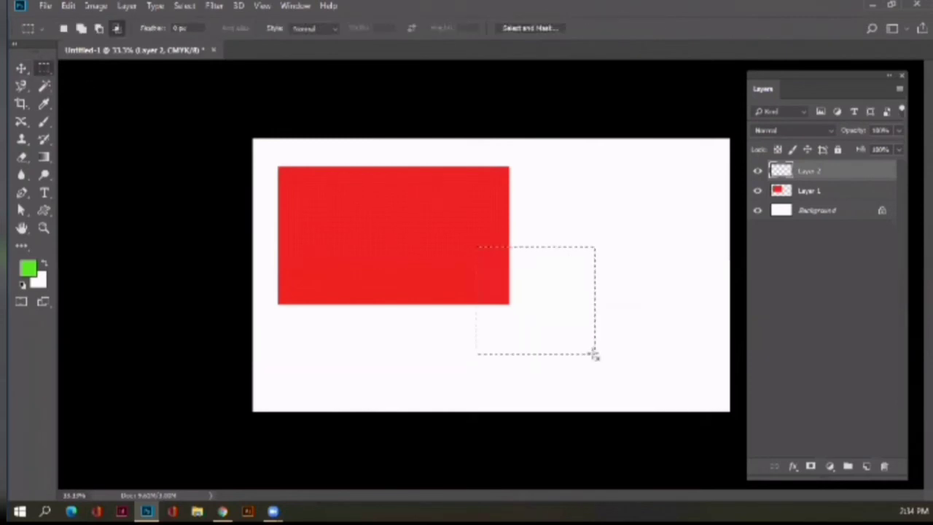
pyautogui.hotkey('alt', 'BackSpace')
pyautogui.hotkey('ctrl', 'd')
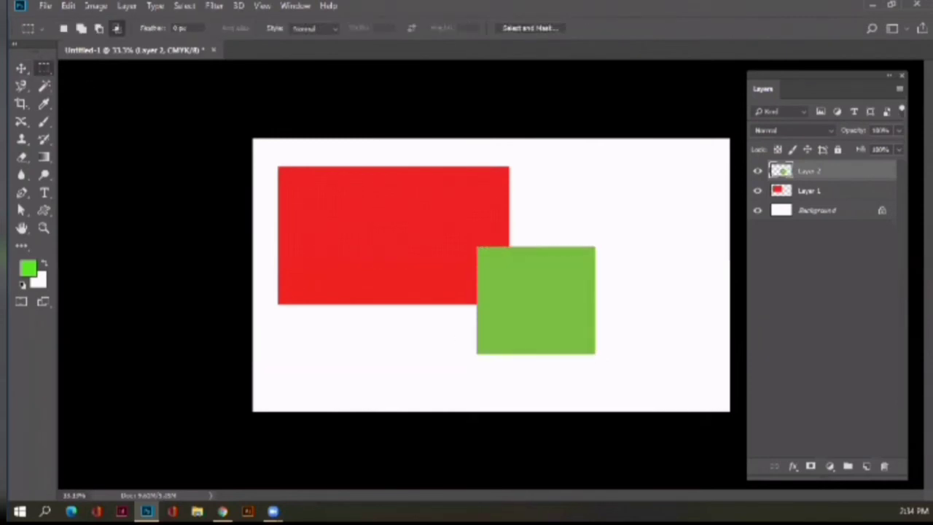
pyautogui.press('v')
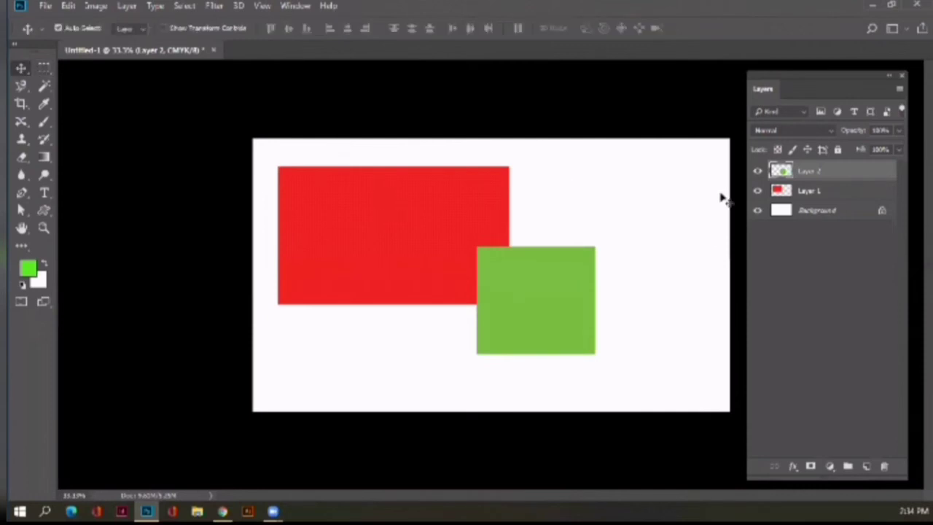
# Slide the green square around over the red rectangle, then delete its Layer 2
pyautogui.moveTo(525, 319)
pyautogui.mouseDown()
pyautogui.moveTo(365, 220)
pyautogui.moveTo(381, 342)
pyautogui.moveTo(518, 276)
pyautogui.moveTo(518, 332)
pyautogui.mouseUp()
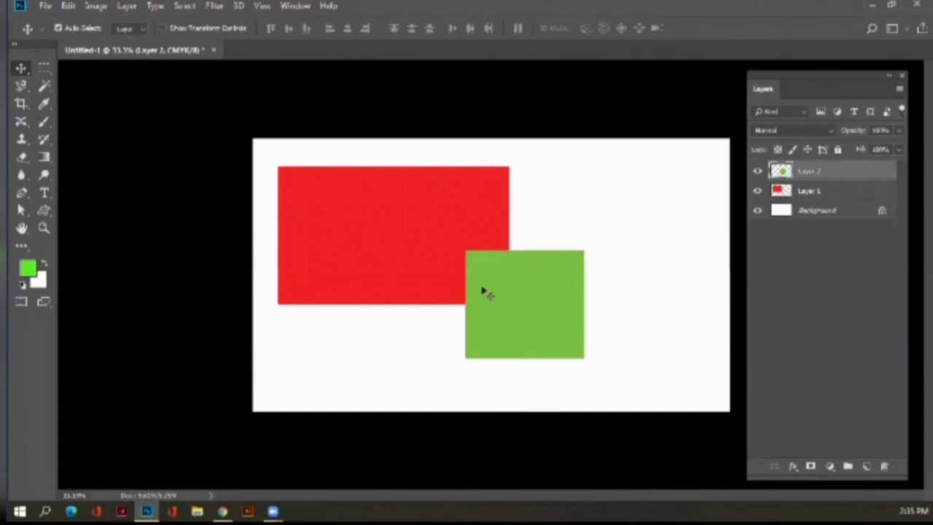
pyautogui.moveTo(542, 323); pyautogui.dragTo(483, 358)
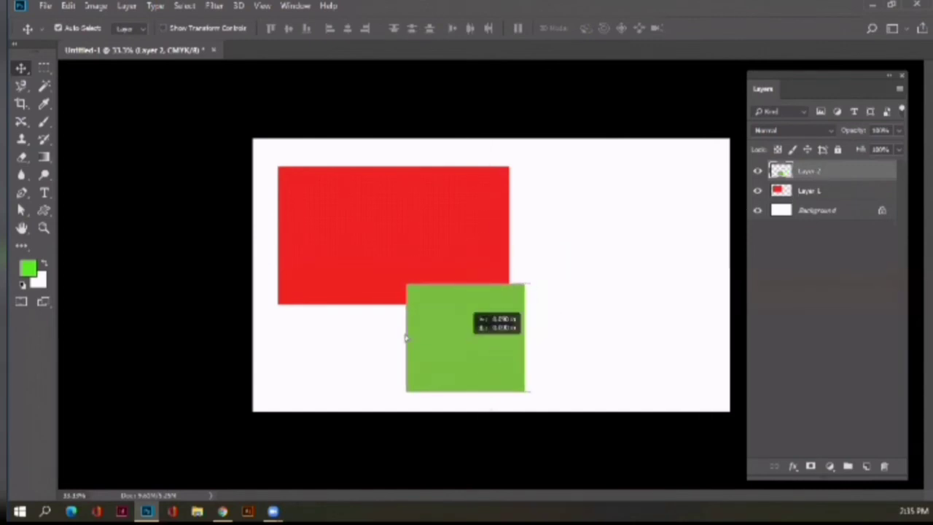
pyautogui.moveTo(406, 338); pyautogui.dragTo(693, 240)
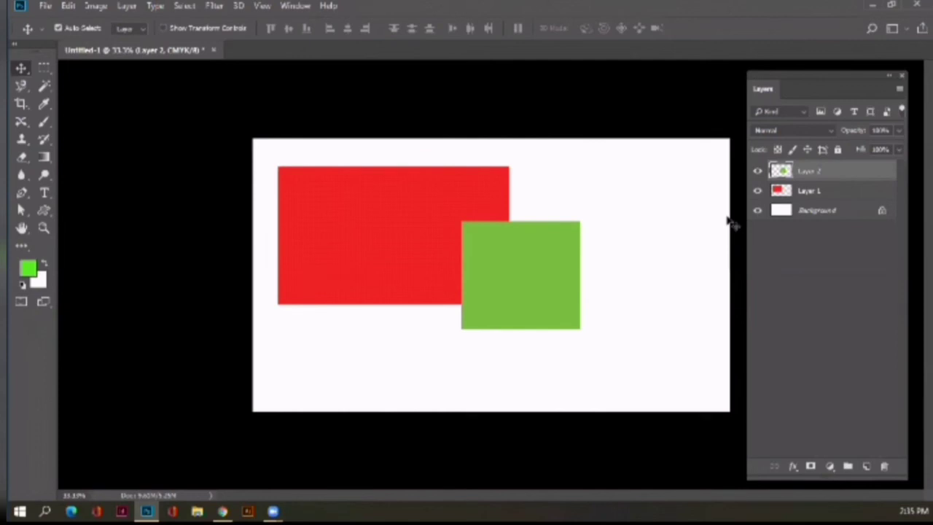
pyautogui.press('Delete')
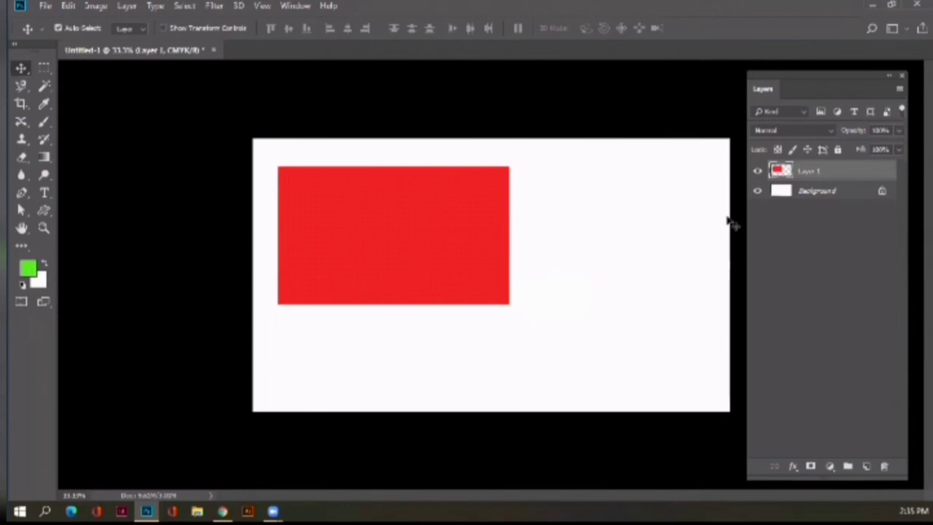
# Delete the red Layer 1, add a new layer, and brush a green scribble at top-left
pyautogui.press('Delete')
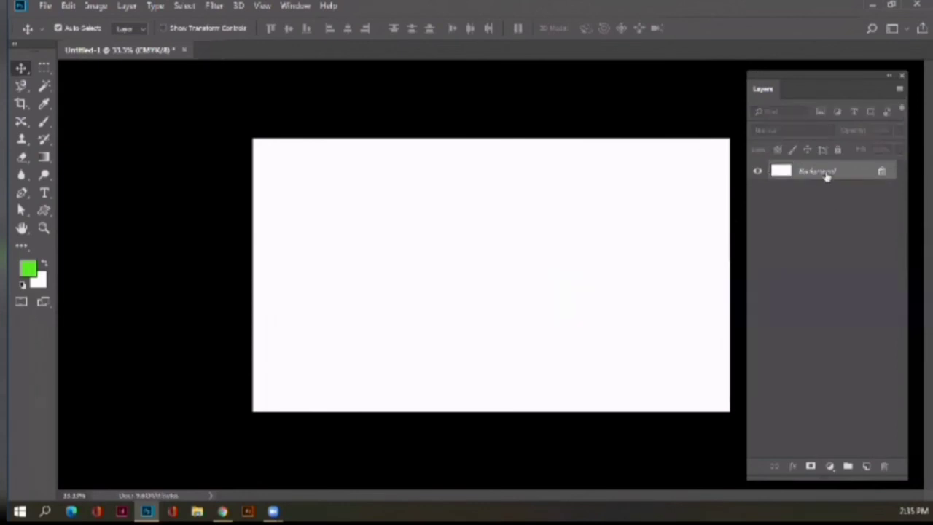
pyautogui.hotkey('ctrl', 'shift', 'alt', 'n')
pyautogui.press('b')
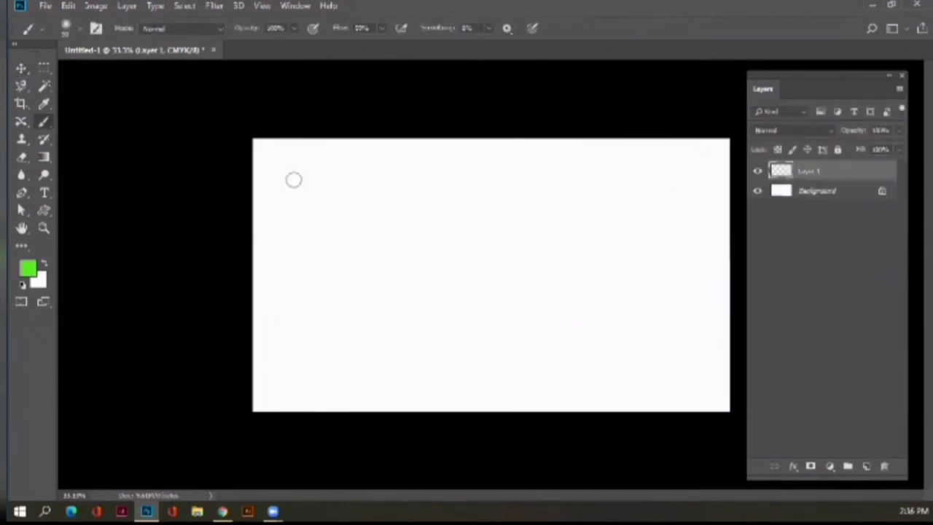
pyautogui.moveTo(294, 179)
pyautogui.mouseDown()
pyautogui.moveTo(375, 173)
pyautogui.moveTo(346, 253)
pyautogui.moveTo(438, 195)
pyautogui.moveTo(456, 157)
pyautogui.mouseUp()
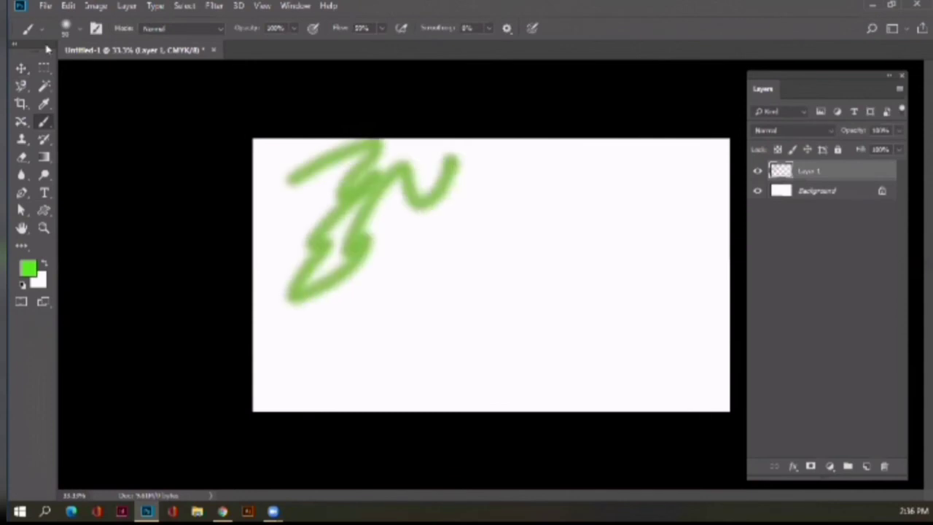
# Fill a rectangular selection at the upper right with green and deselect it
pyautogui.click(44, 69)
pyautogui.moveTo(520, 170); pyautogui.dragTo(614, 226)
pyautogui.hotkey('alt', 'BackSpace')
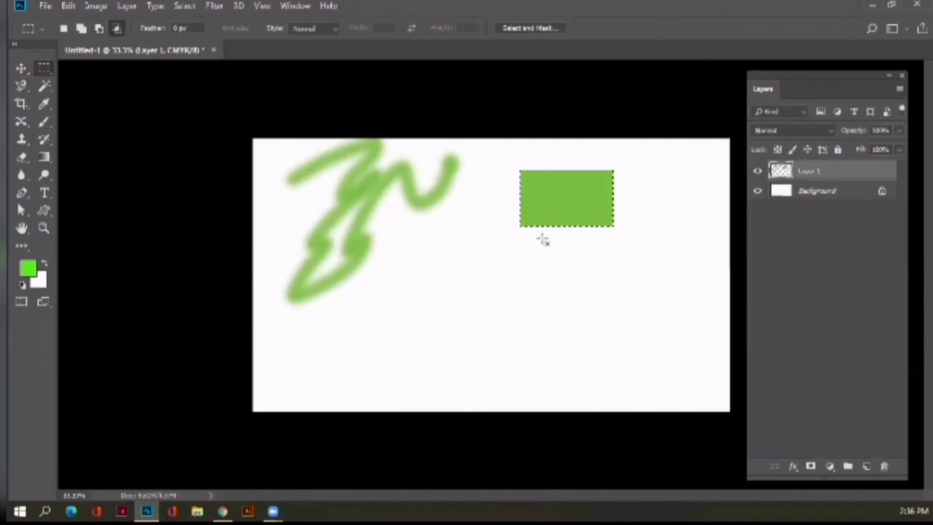
pyautogui.hotkey('ctrl', 'd')
# Fill an elliptical selection below the scribble with green and deselect it
pyautogui.rightClick(51, 74)
pyautogui.click(87, 81)
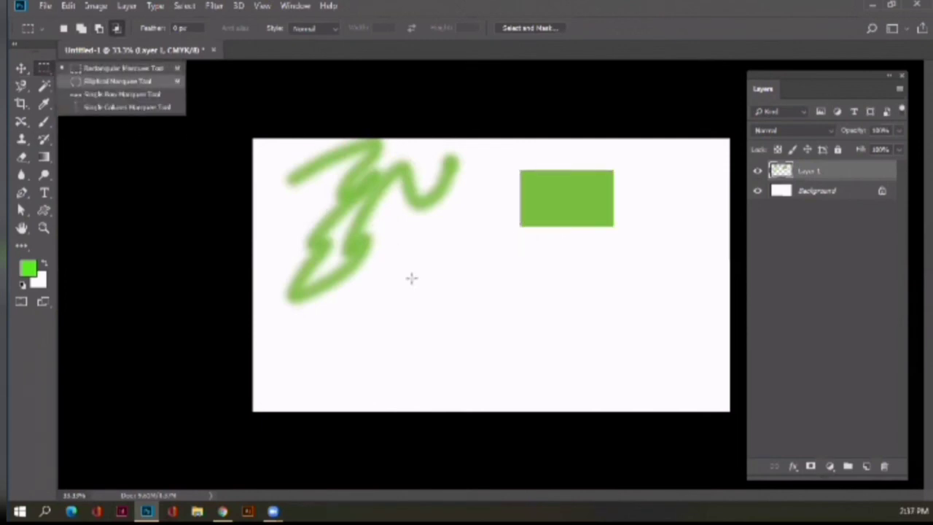
pyautogui.moveTo(413, 278); pyautogui.dragTo(517, 374)
pyautogui.hotkey('alt', 'BackSpace')
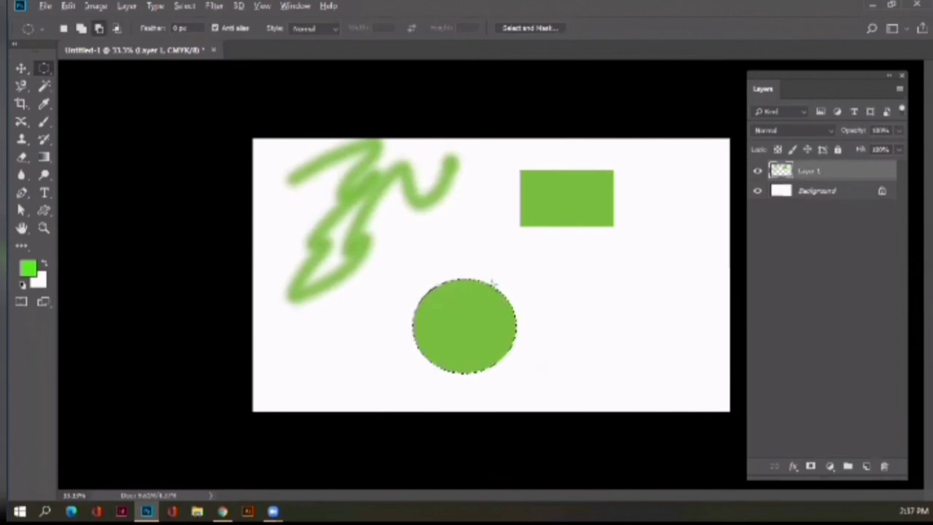
pyautogui.hotkey('ctrl', 'd')
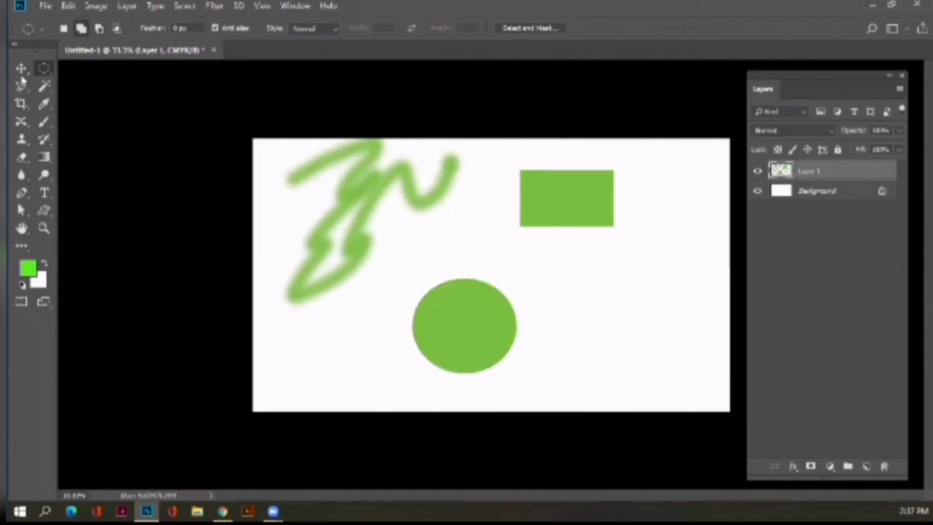
pyautogui.click(22, 68)
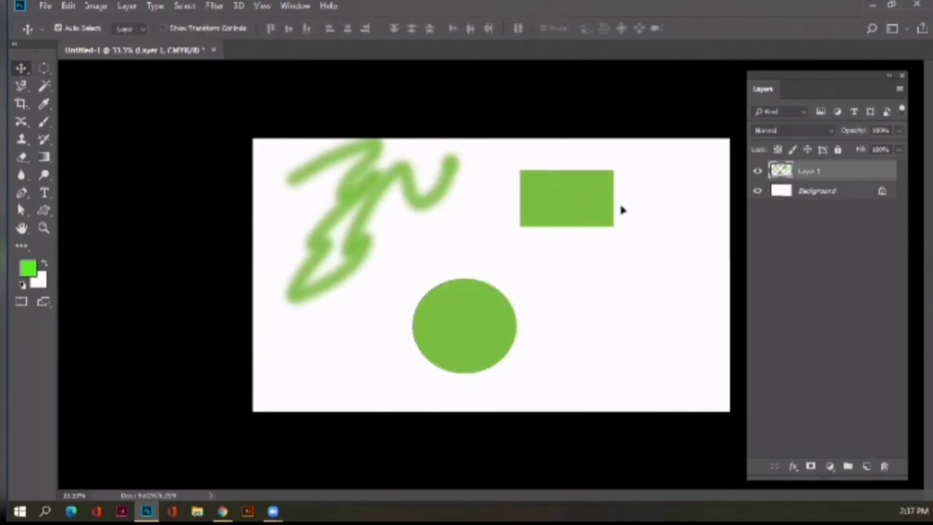
# Drag Layer 1's scribble, rectangle and ellipse down together as one unit
pyautogui.moveTo(621, 210)
pyautogui.mouseDown()
pyautogui.moveTo(711, 248)
pyautogui.moveTo(564, 265)
pyautogui.moveTo(539, 208)
pyautogui.moveTo(676, 230)
pyautogui.moveTo(618, 239)
pyautogui.moveTo(545, 209)
pyautogui.moveTo(579, 197)
pyautogui.moveTo(654, 202)
pyautogui.moveTo(589, 198)
pyautogui.moveTo(552, 225)
pyautogui.mouseUp()
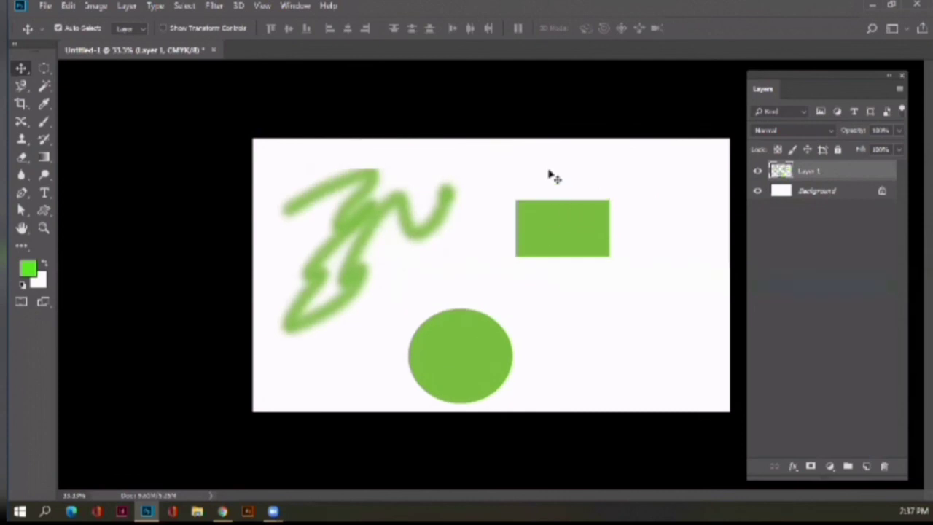